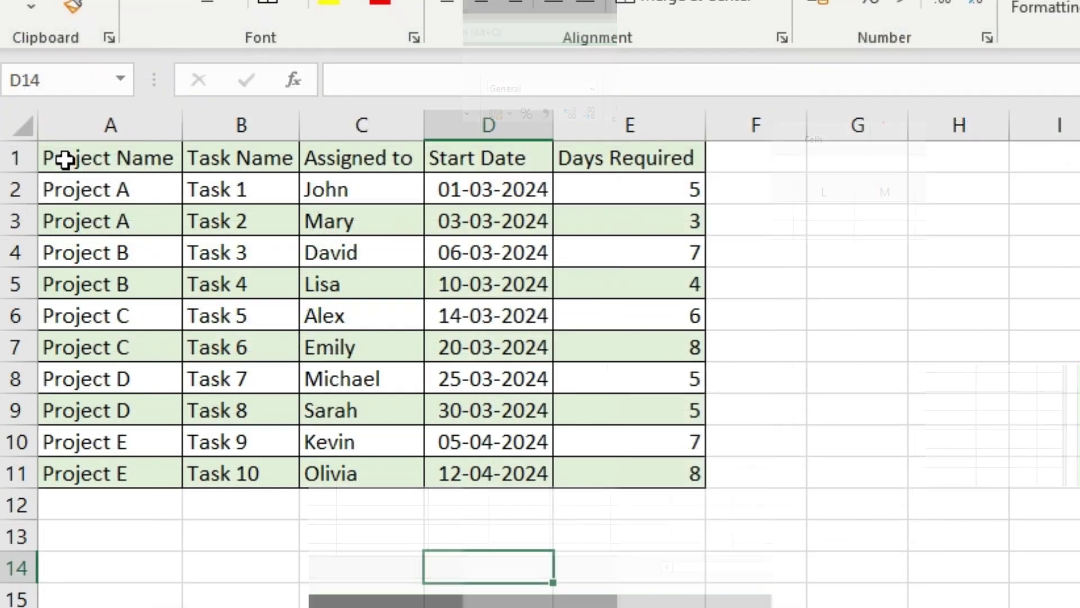
# - Select the finished banded task table A1:E11 to preview its alternating rows
pyautogui.moveTo(43, 212); pyautogui.dragTo(238, 328)
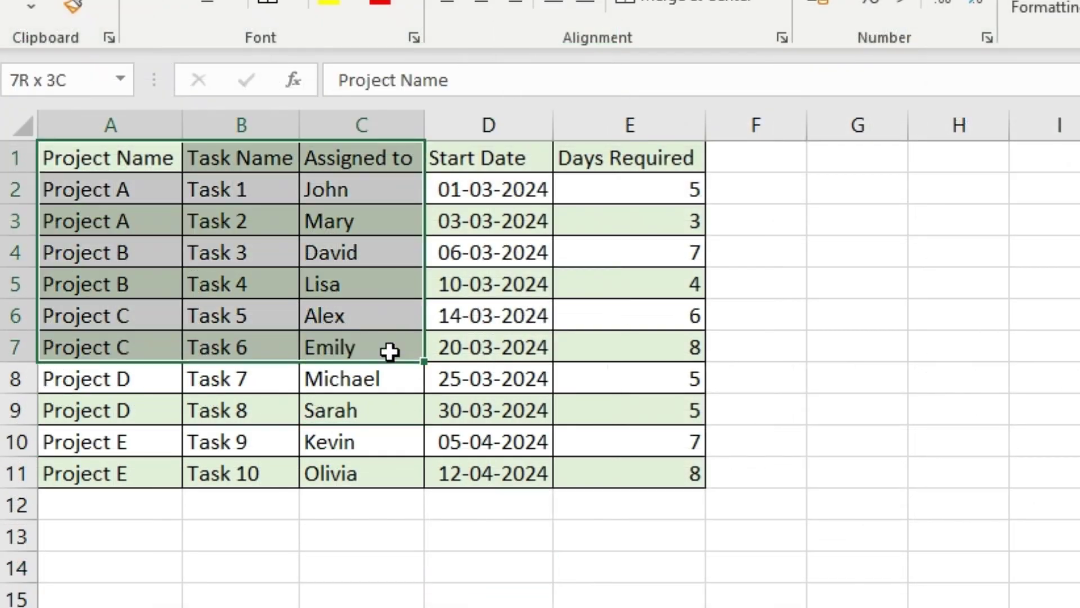
pyautogui.moveTo(389, 351); pyautogui.dragTo(638, 480)
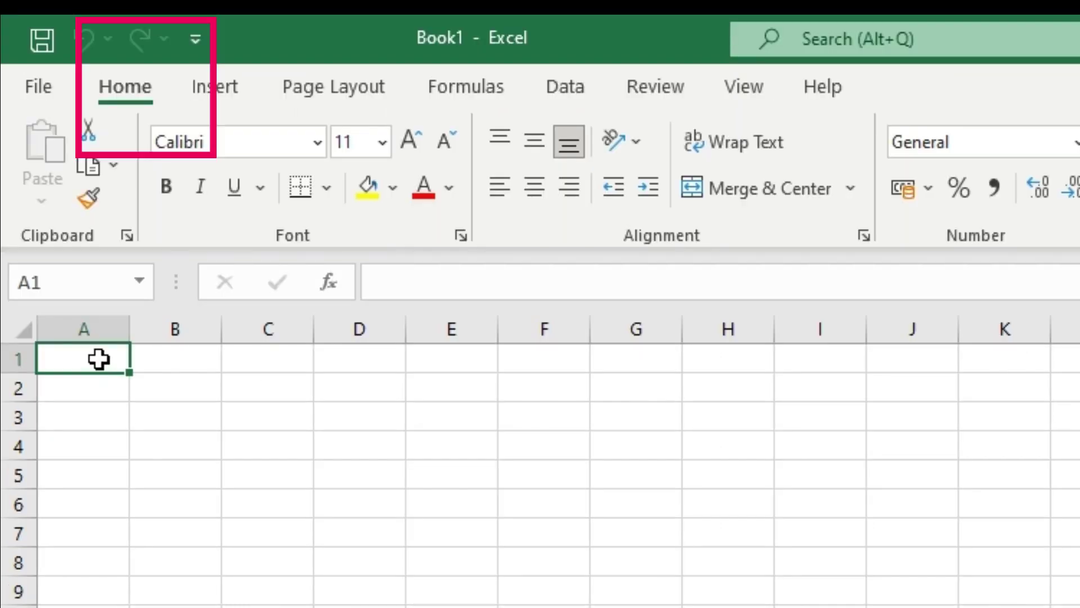
# - Select the task table and start a new conditional formatting rule from Home
pyautogui.moveTo(89, 244); pyautogui.dragTo(604, 522)
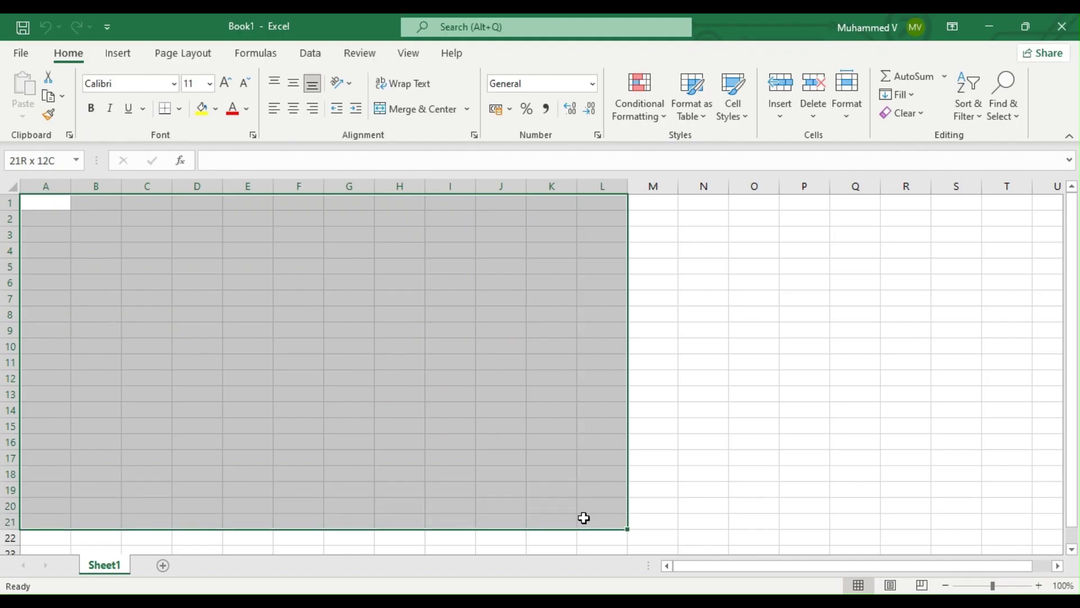
pyautogui.moveTo(562, 490); pyautogui.dragTo(559, 514)
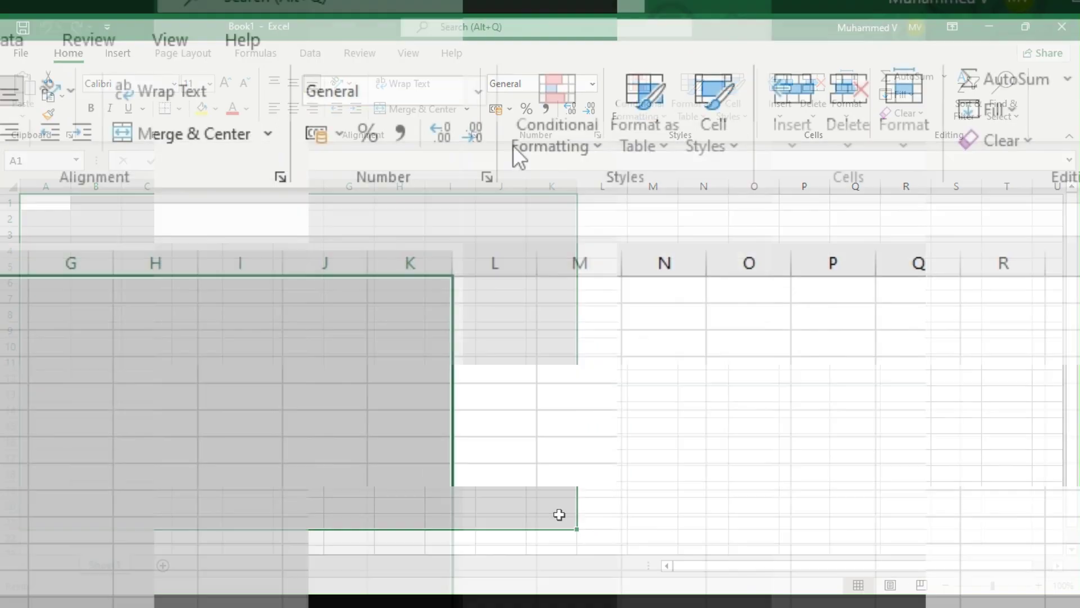
pyautogui.click(574, 146)
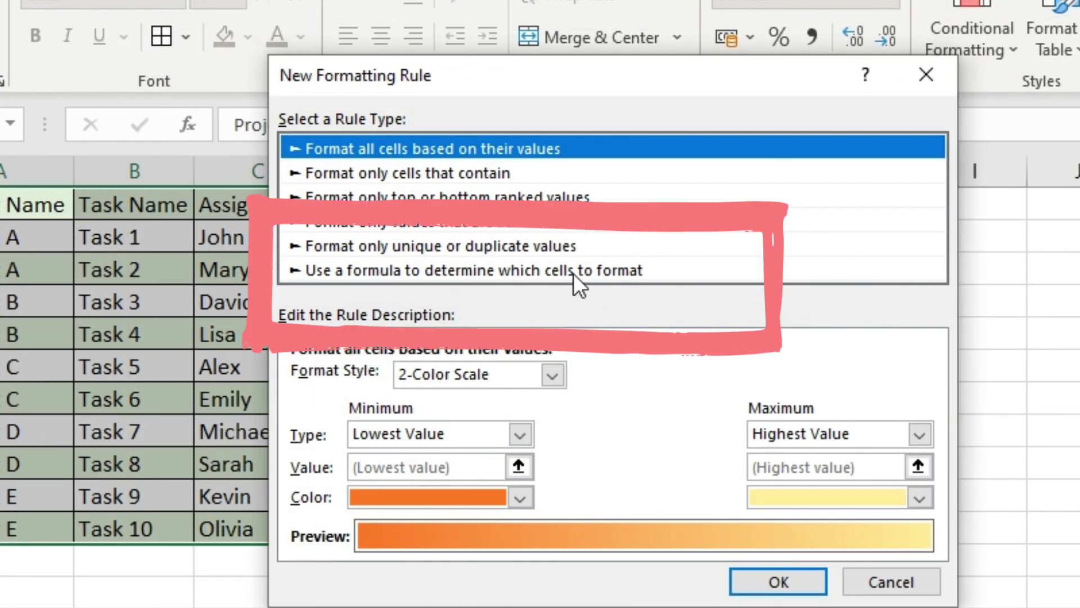
# - Make the rule formula-based and enter =isodd(row(A1)), fixing a mistyped character
pyautogui.click(573, 273)
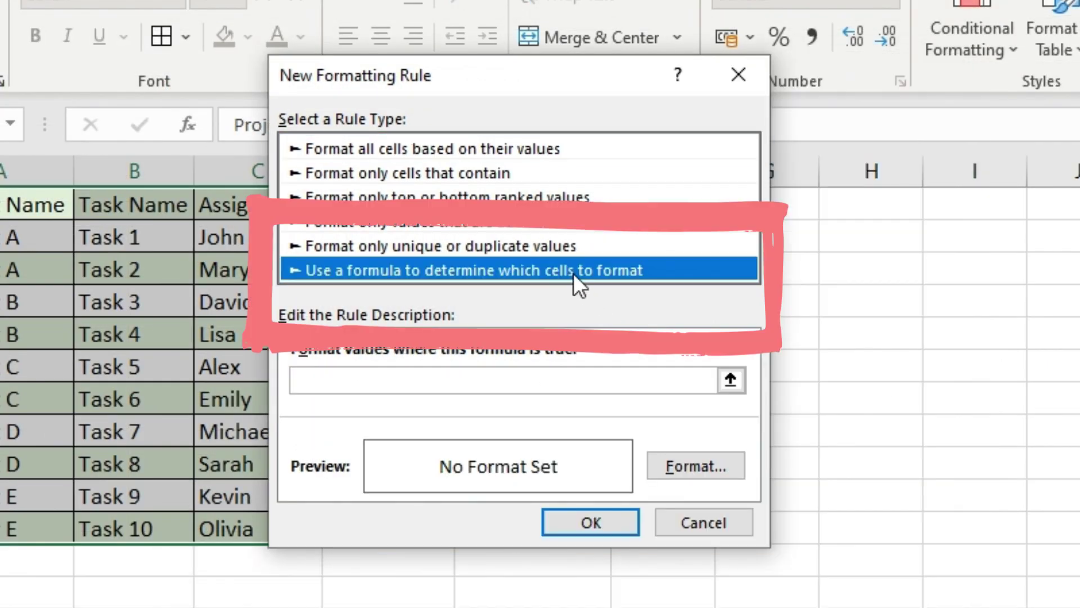
pyautogui.click(416, 379)
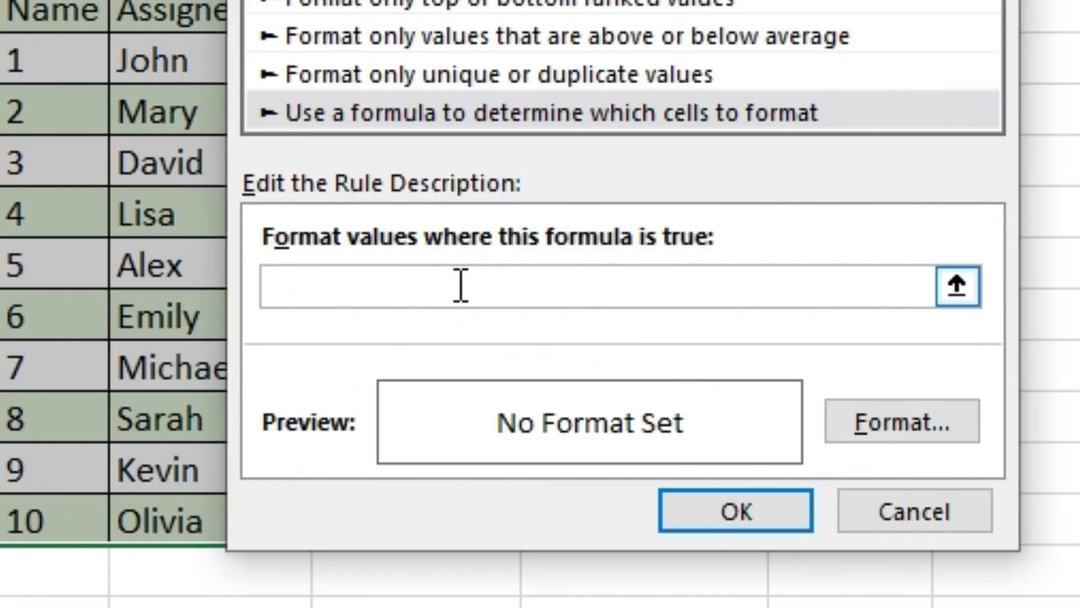
pyautogui.write('=')
pyautogui.write('iss')
pyautogui.press('BackSpace')
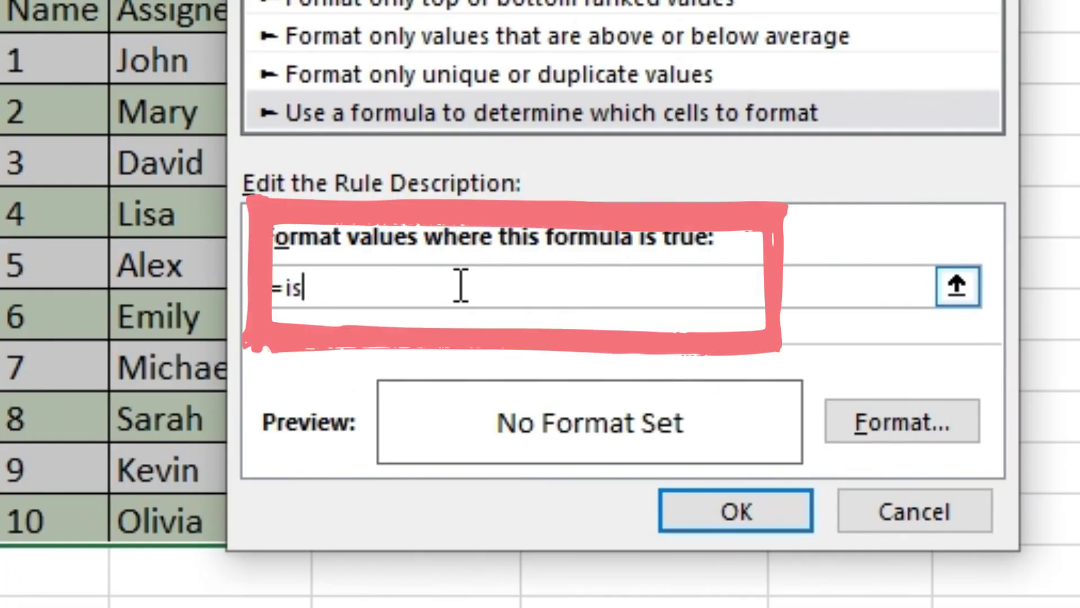
pyautogui.write('odd(')
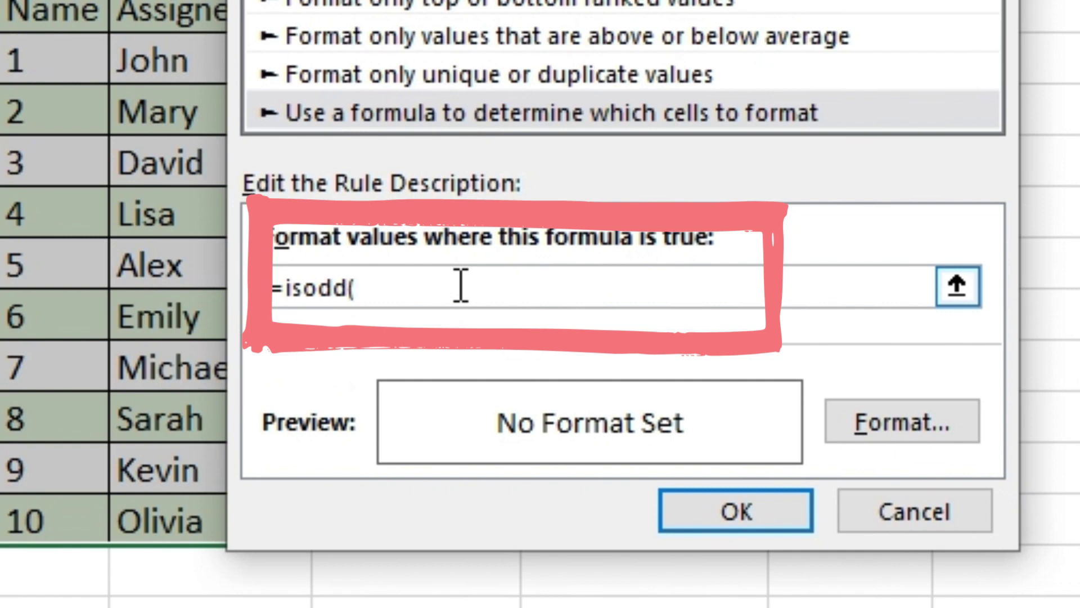
pyautogui.write('row(A')
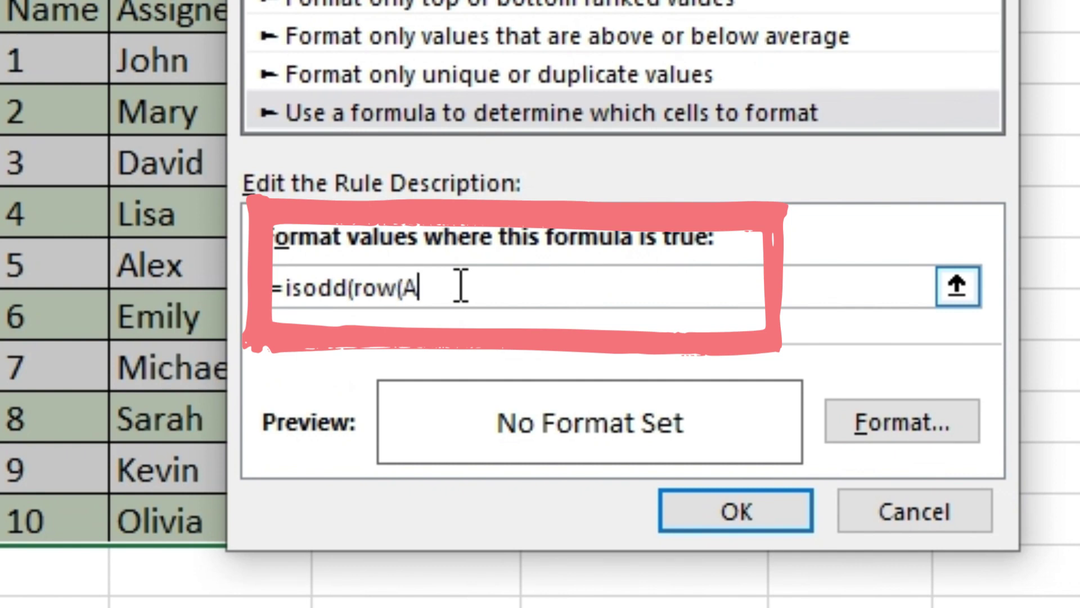
pyautogui.write('1))')
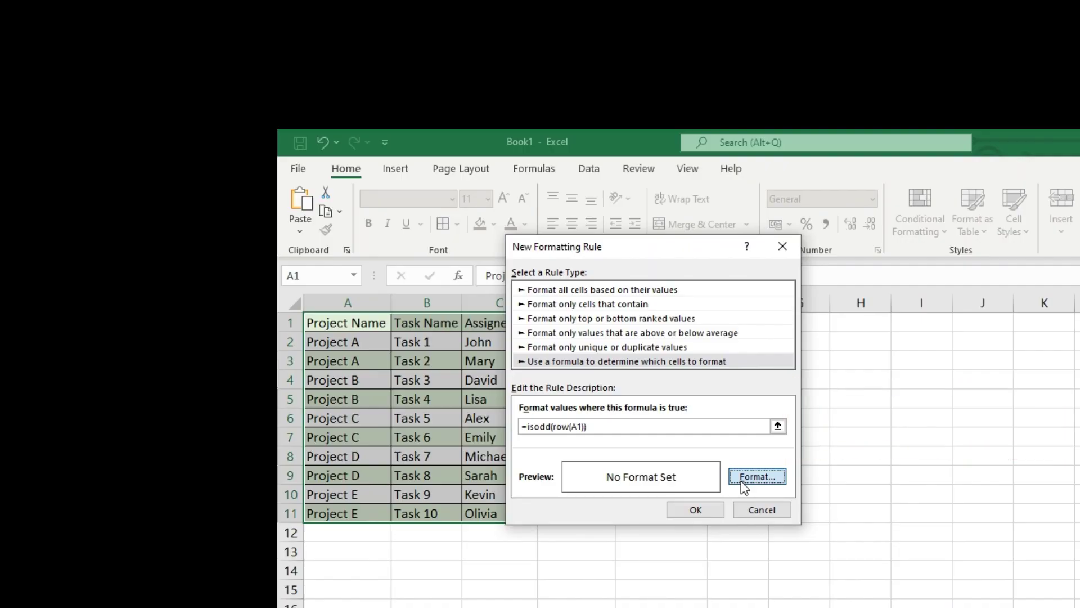
# - Give the =isodd(row(A1)) rule a light green fill in Format Cells
pyautogui.click(742, 480)
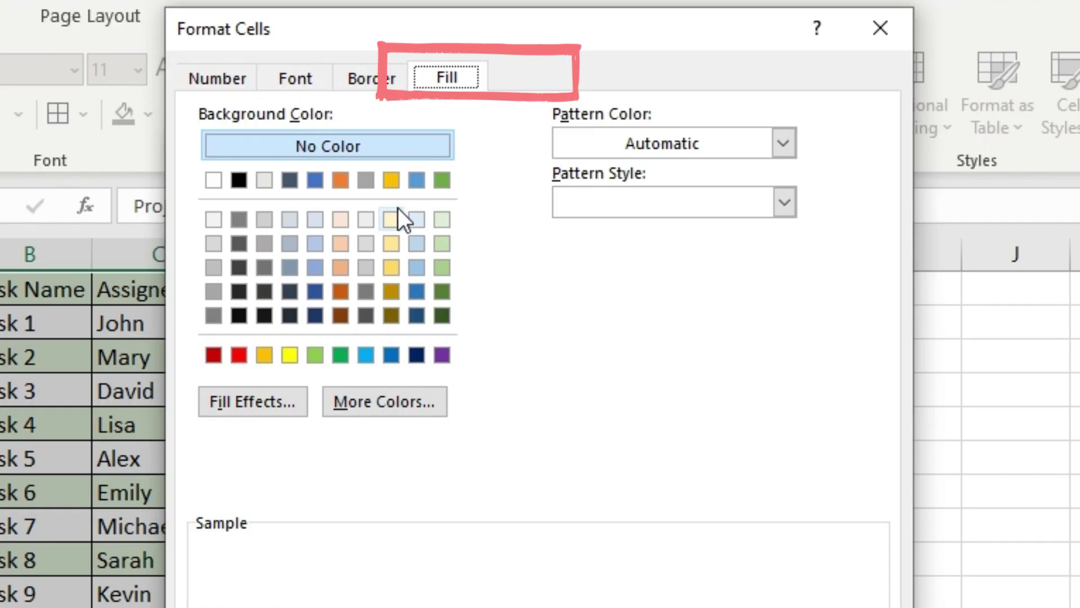
pyautogui.click(435, 220)
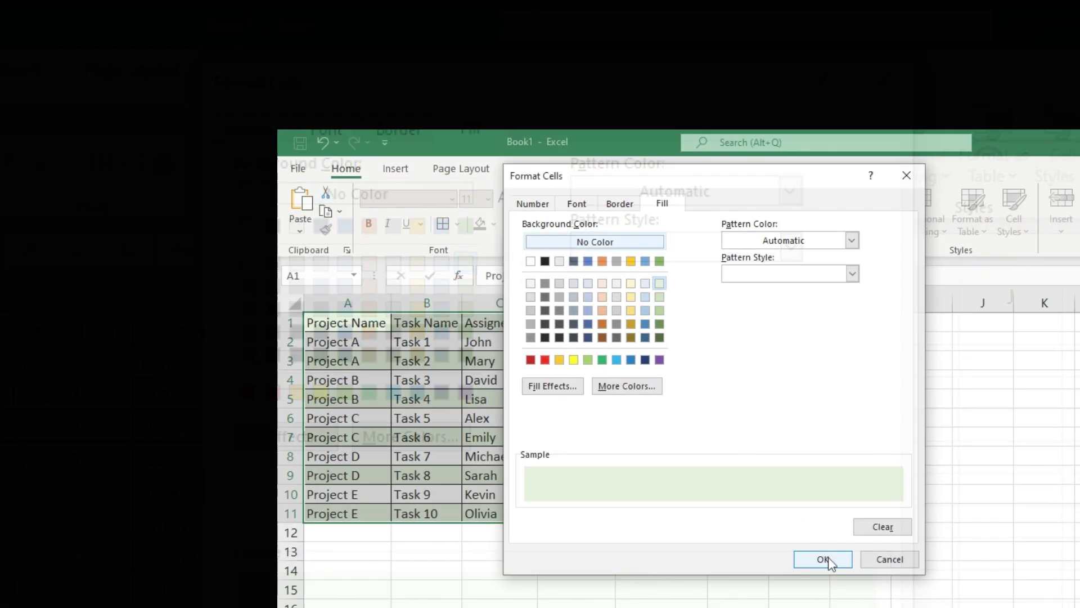
pyautogui.click(822, 559)
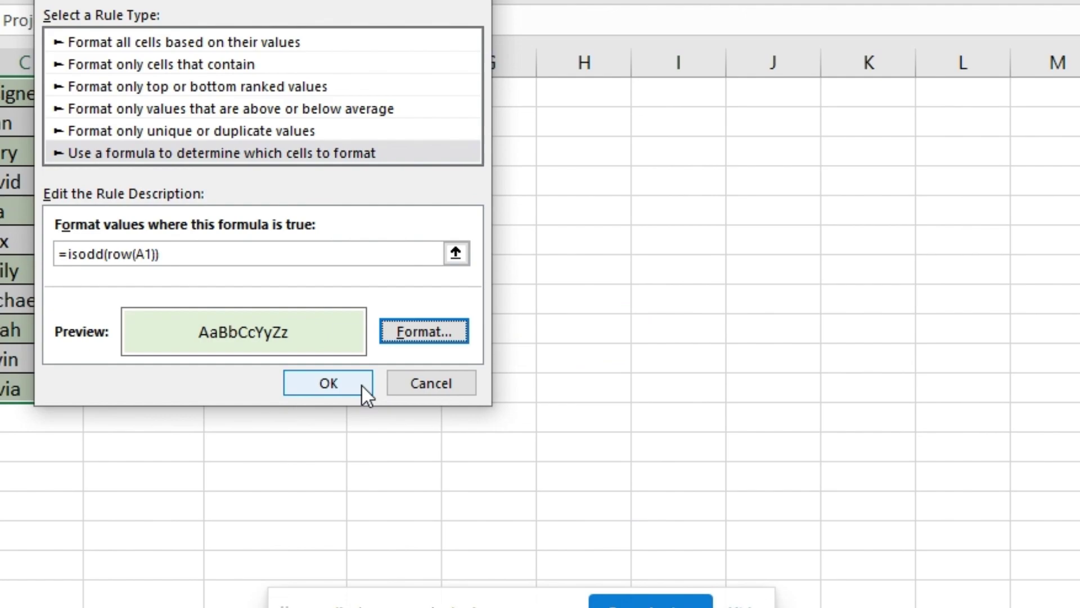